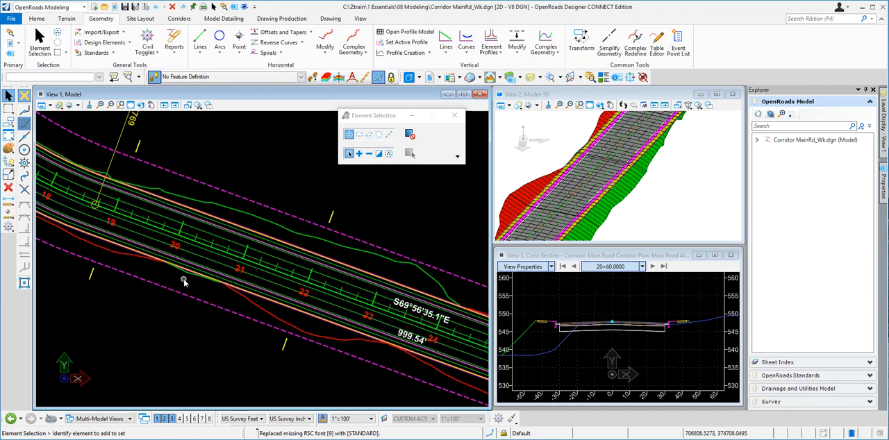
# Start a parametric constraint on the Main Road corridor using the Lane2 RT Width constraint label
pyautogui.click(242, 303)
pyautogui.moveTo(244, 299)
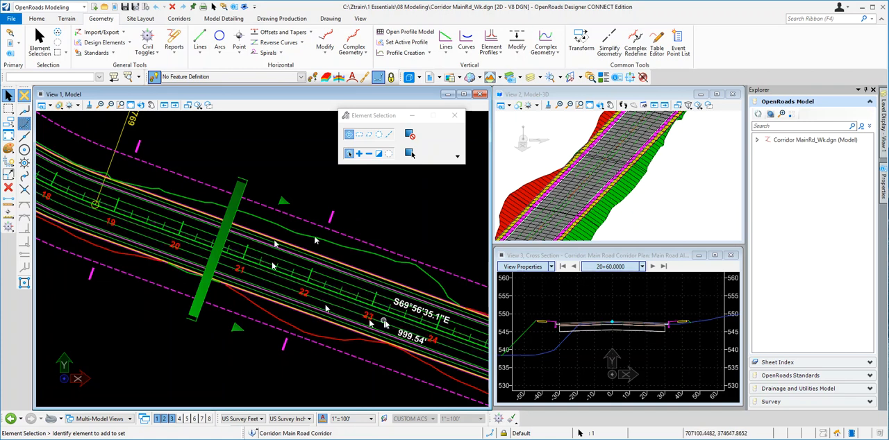
pyautogui.moveTo(256, 311)
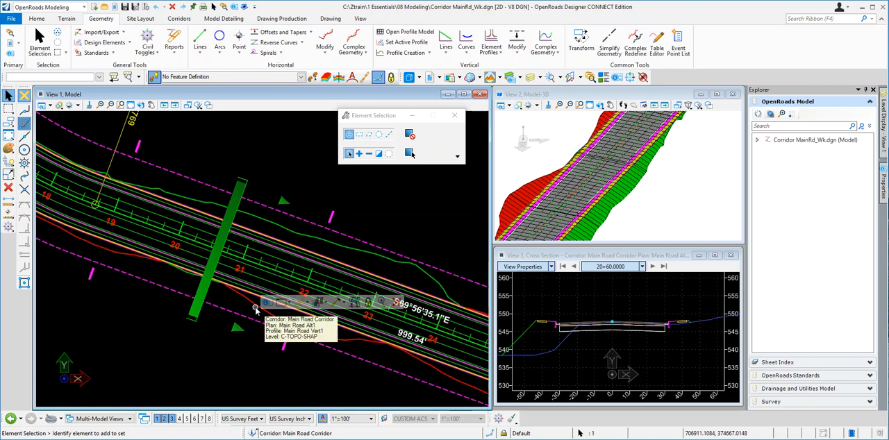
pyautogui.click(345, 305)
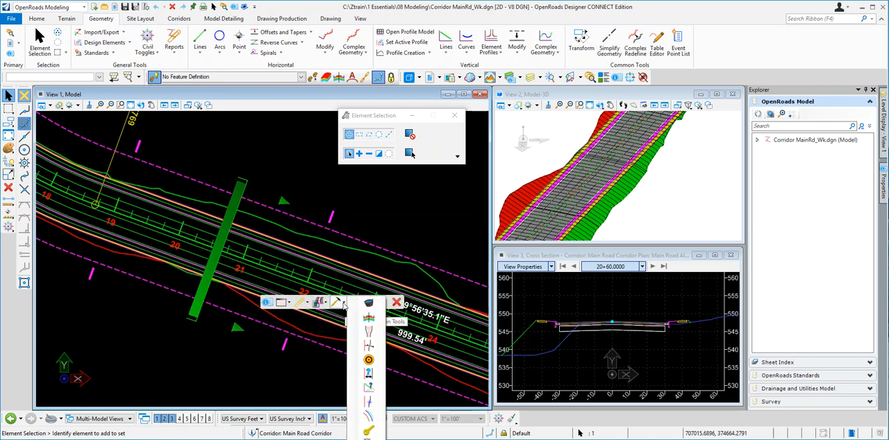
pyautogui.click(368, 377)
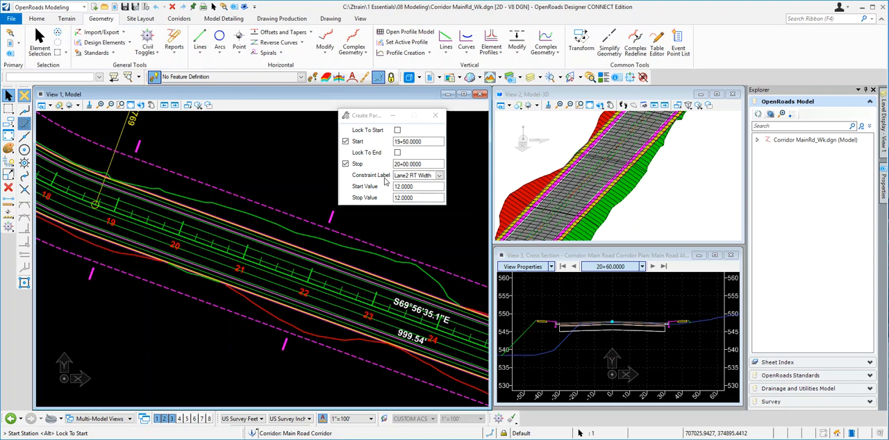
pyautogui.click(438, 177)
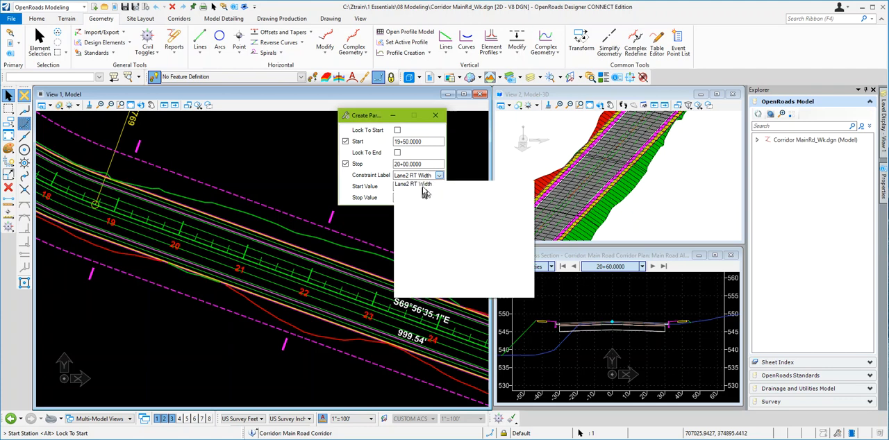
pyautogui.click(420, 185)
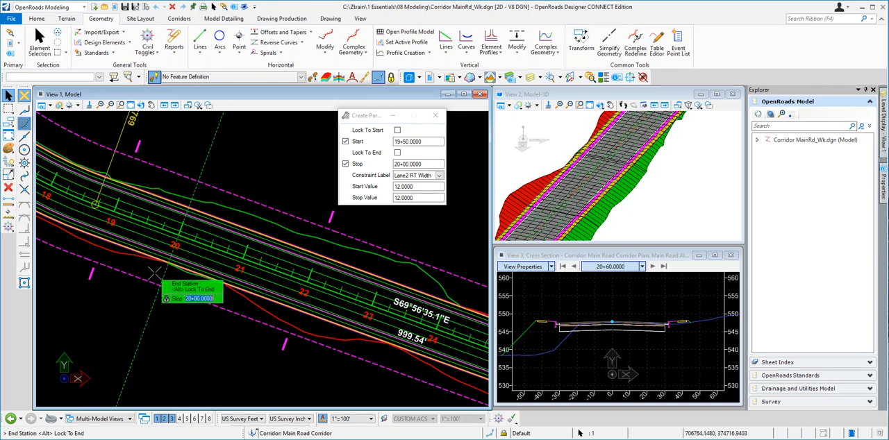
# Create the Lane2 RT Width constraint from station 19+50 to 20+00 with start value 12 and stop value 27
pyautogui.click(166, 269)
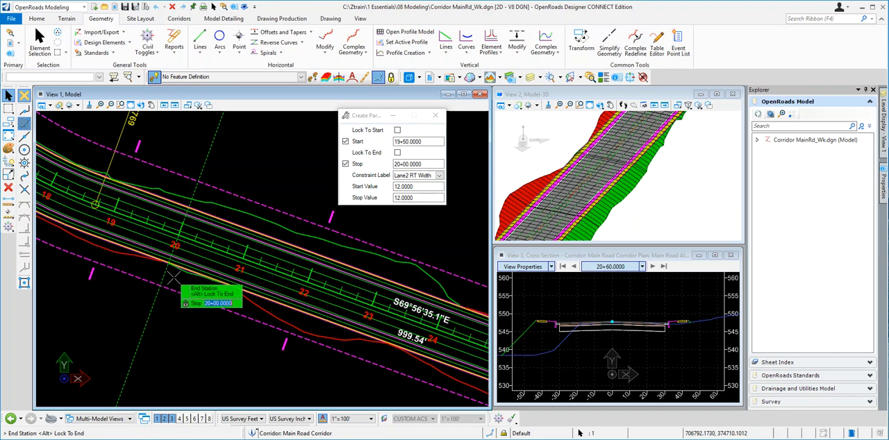
pyautogui.click(173, 278)
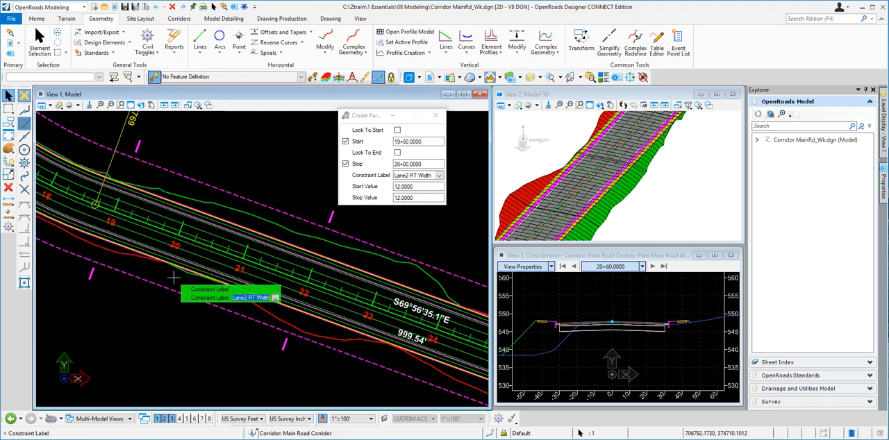
pyautogui.press('Left')
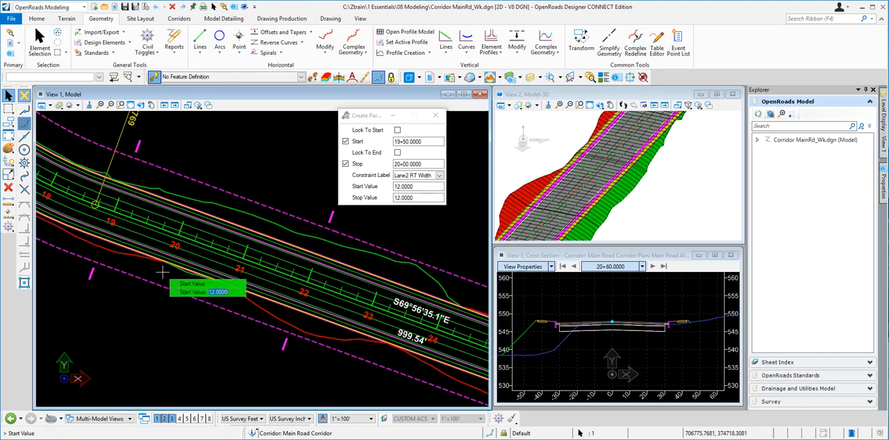
pyautogui.press('Return')
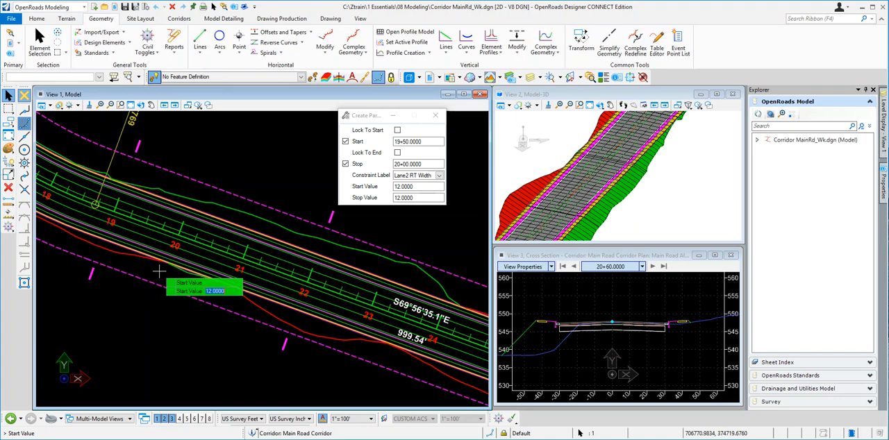
pyautogui.press('Return')
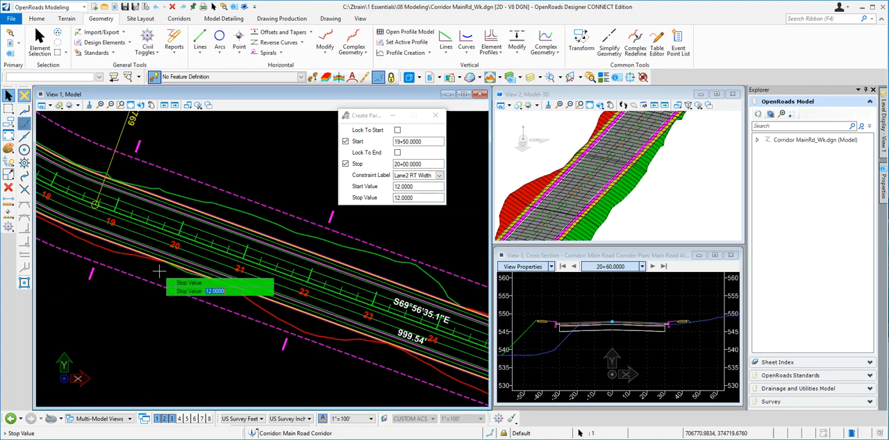
pyautogui.write('2')
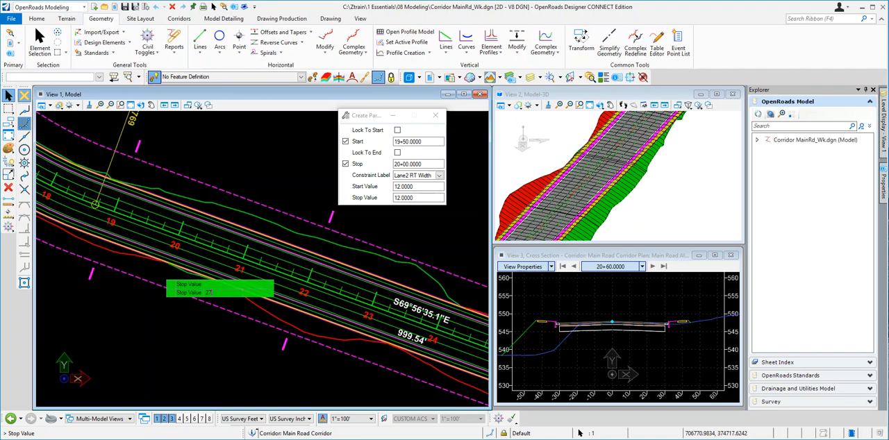
pyautogui.write('7')
pyautogui.press('Return')
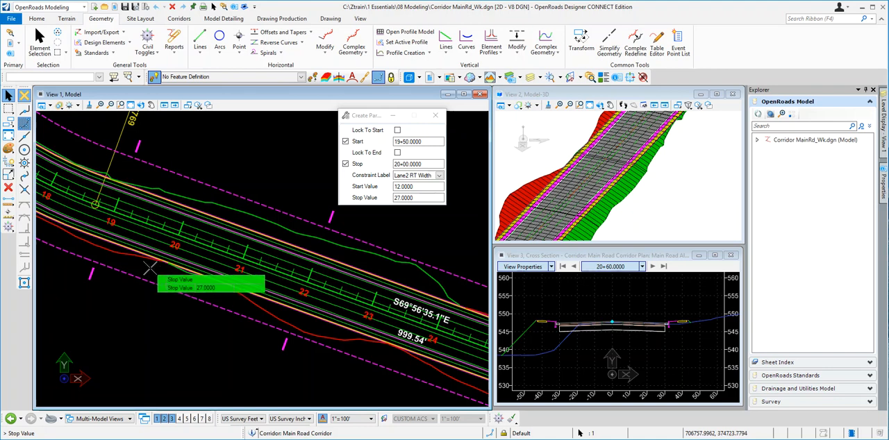
pyautogui.click(198, 295)
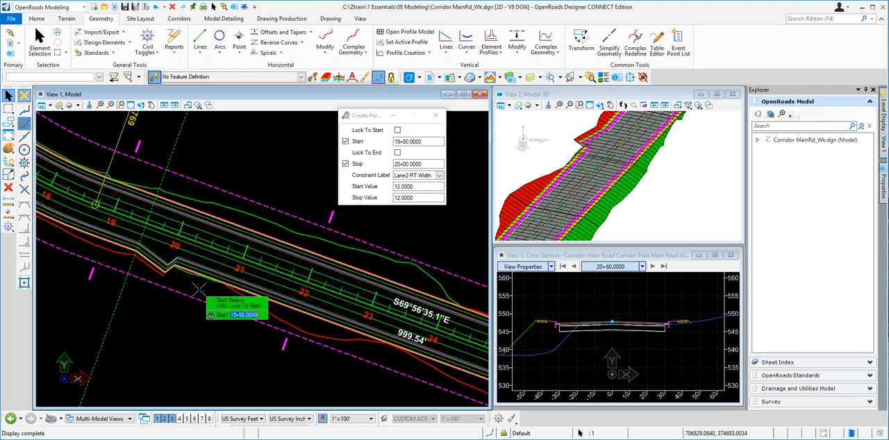
# Set the second lane-width constraint's range from station 20+00 to station 22+00
pyautogui.write('20+00')
pyautogui.press('Return')
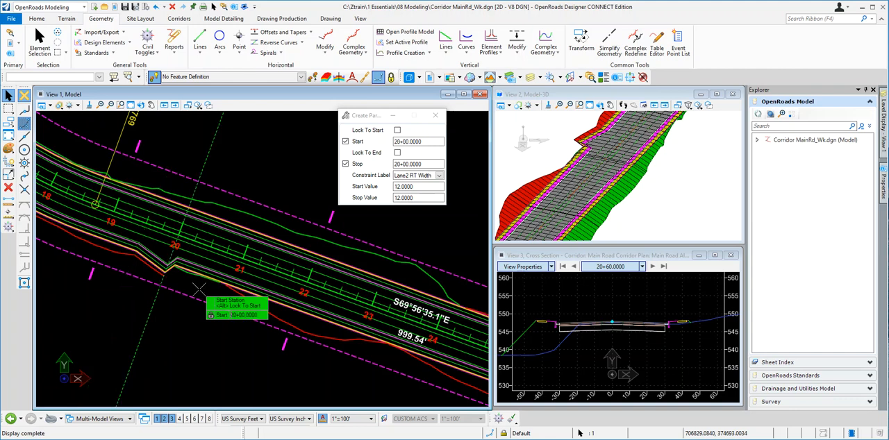
pyautogui.click(194, 319)
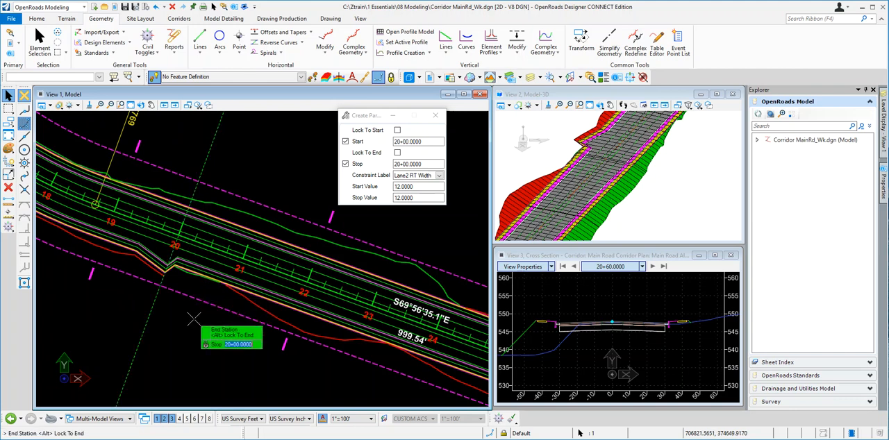
pyautogui.write('2200')
pyautogui.press('Return')
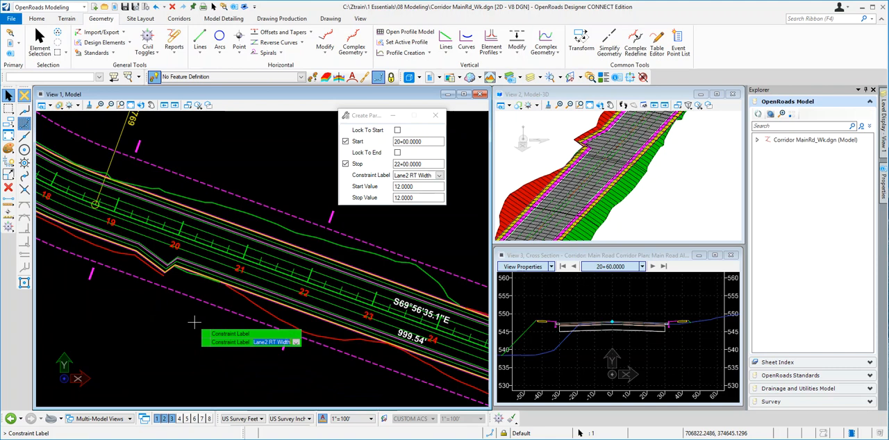
# Keep the Lane2 RT Width label and create the constraint with start and stop values both set to 27
pyautogui.press('Return')
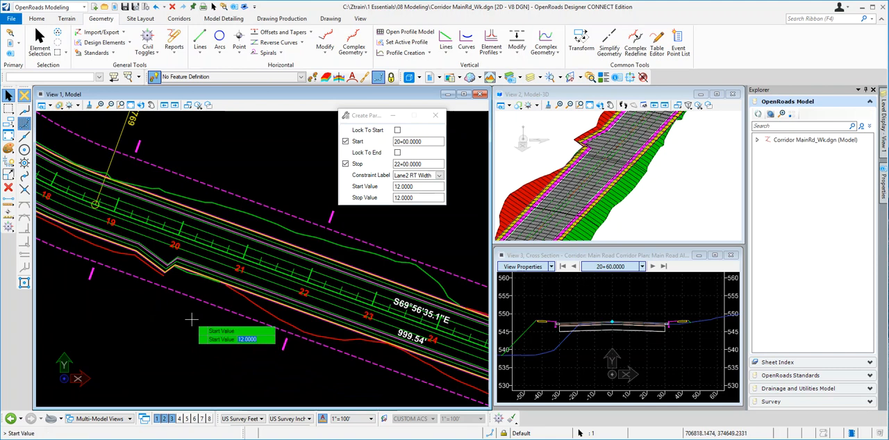
pyautogui.write('27')
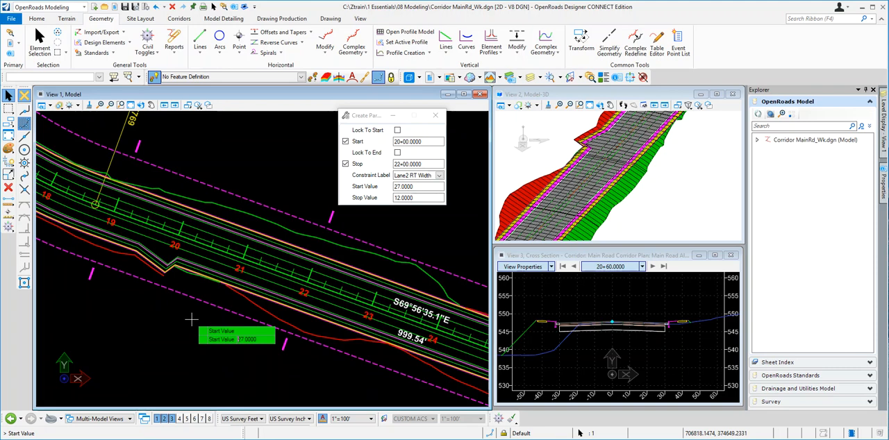
pyautogui.press('Return')
pyautogui.write('27')
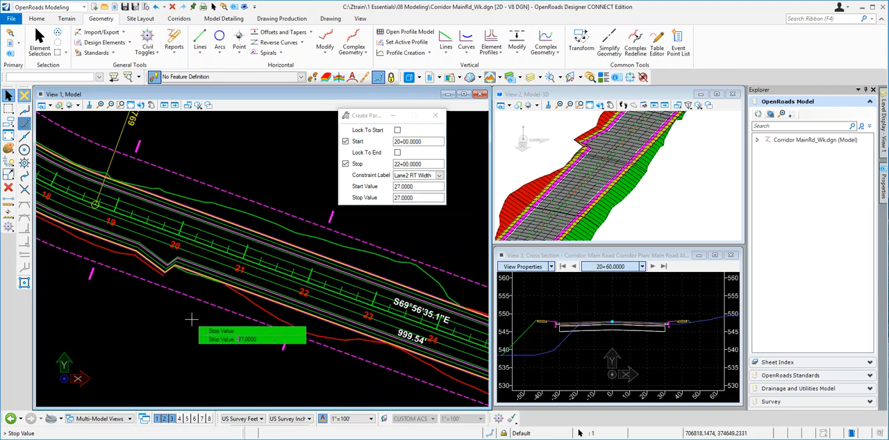
pyautogui.click(212, 326)
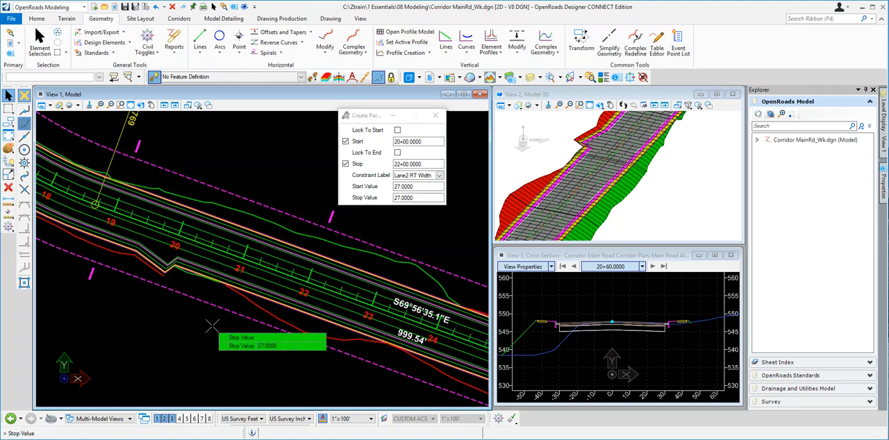
pyautogui.click(212, 326)
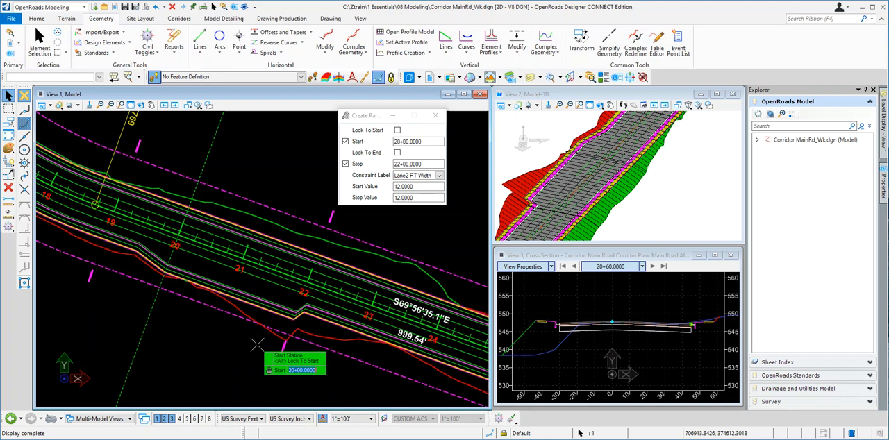
# Set the third lane-width constraint's range from station 22+00 to station 22+50
pyautogui.write('2200')
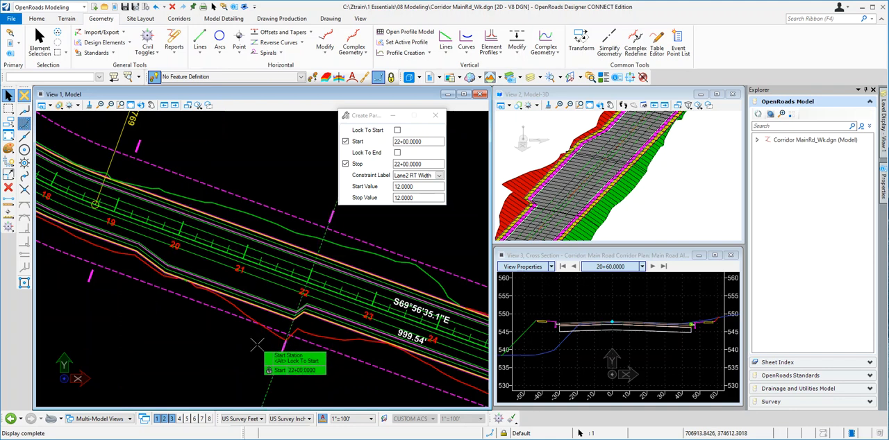
pyautogui.press('Return')
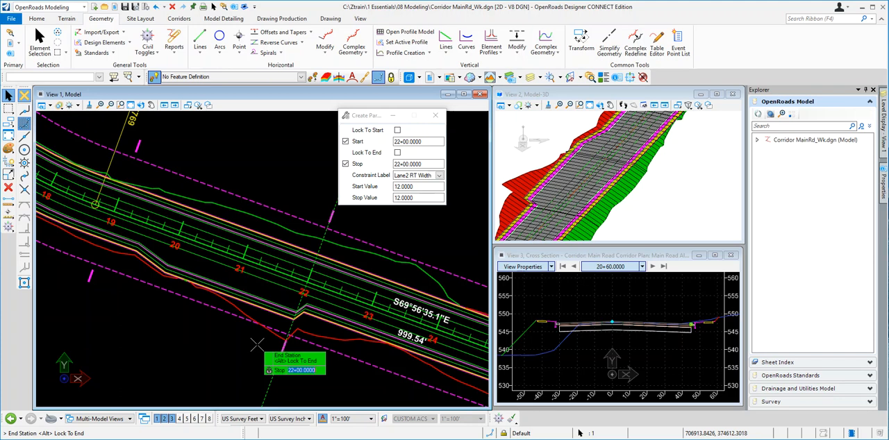
pyautogui.write('2250')
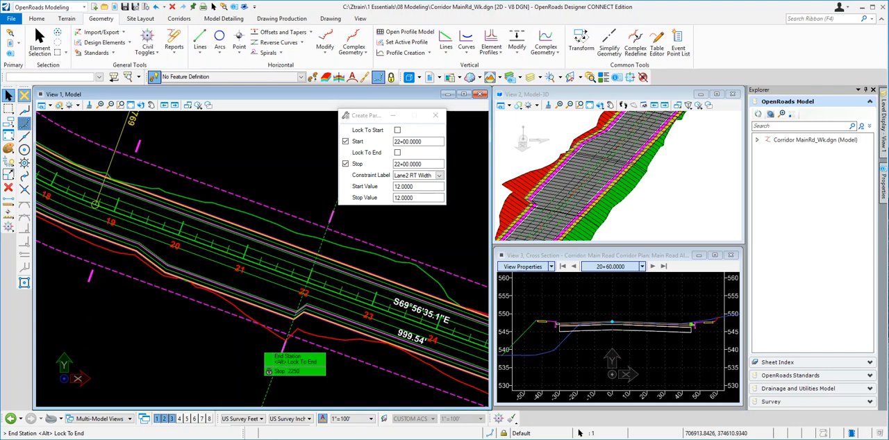
pyautogui.press('Return')
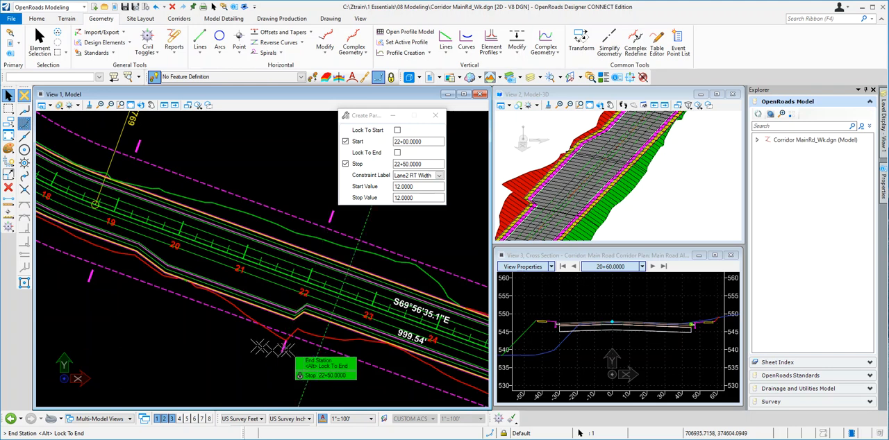
pyautogui.click(355, 348)
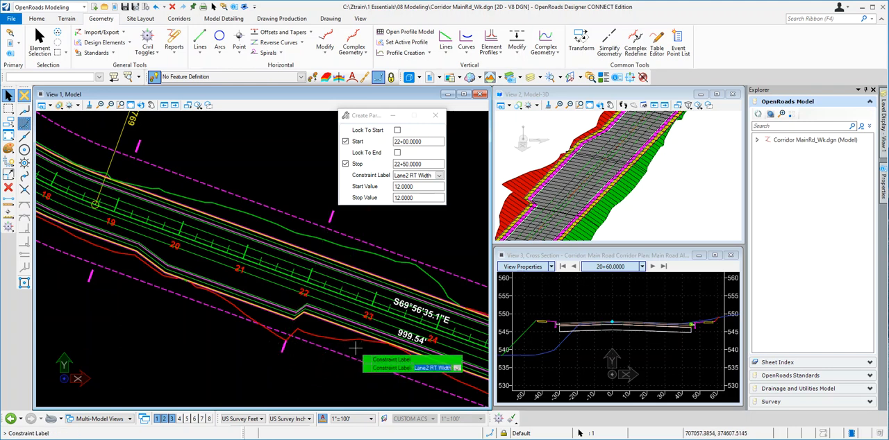
# Create the Lane2 RT Width constraint with start value 27 and stop value 12, and end the command
pyautogui.click(354, 347)
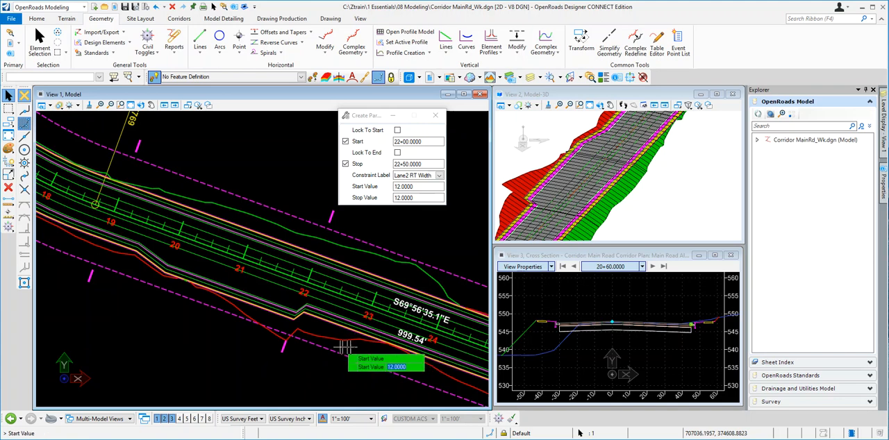
pyautogui.write('27')
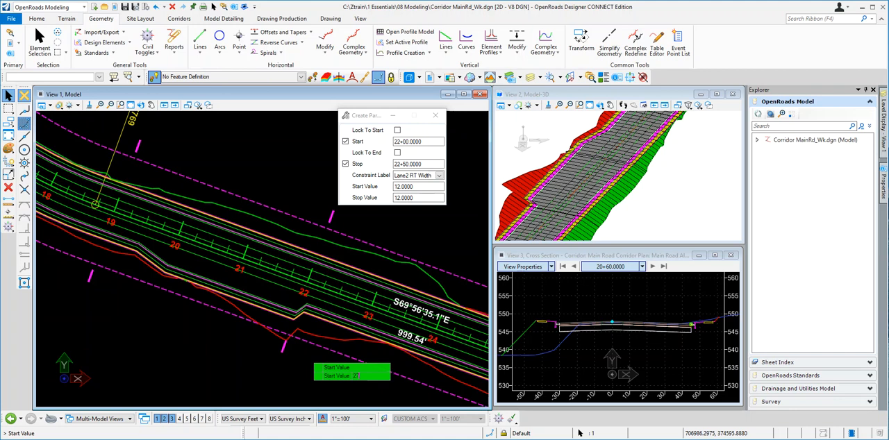
pyautogui.click(310, 364)
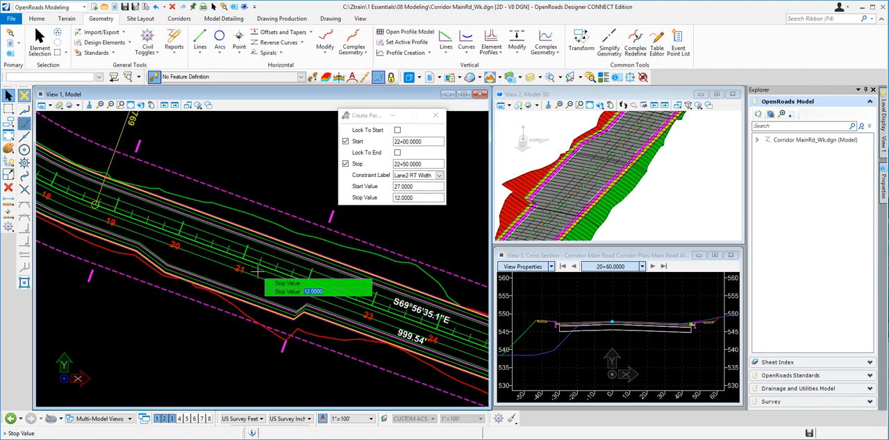
pyautogui.click(258, 270)
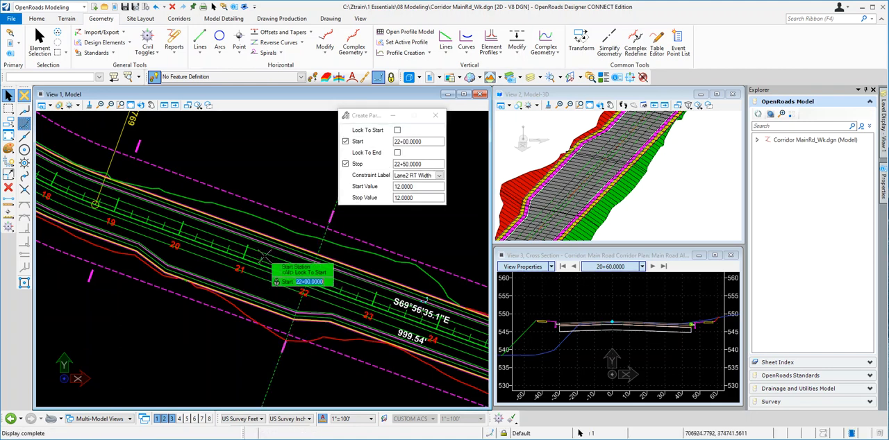
pyautogui.click(263, 257)
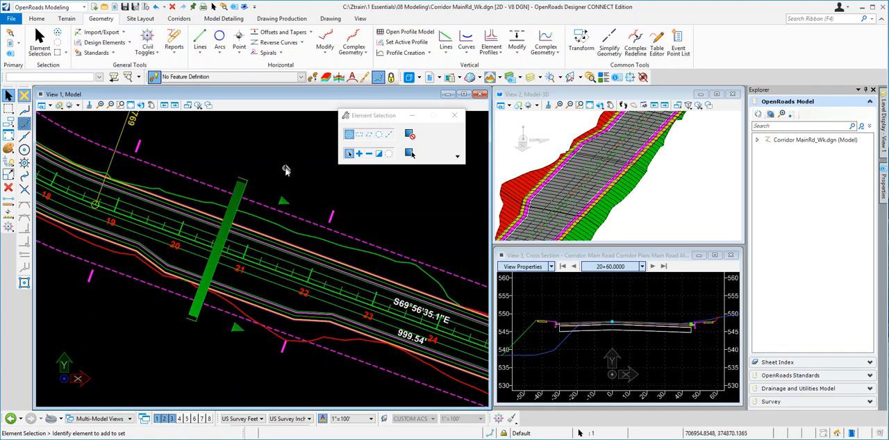
pyautogui.scroll(1, 209, 309)
pyautogui.scroll(1, 210, 309)
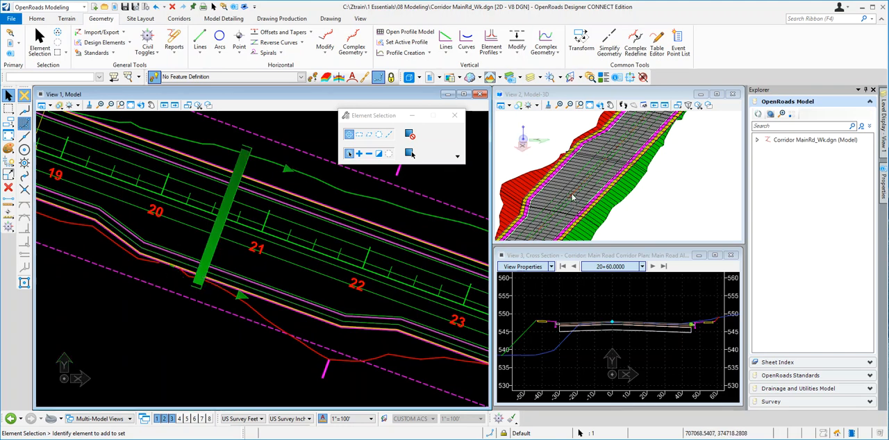
pyautogui.scroll(2, 544, 152)
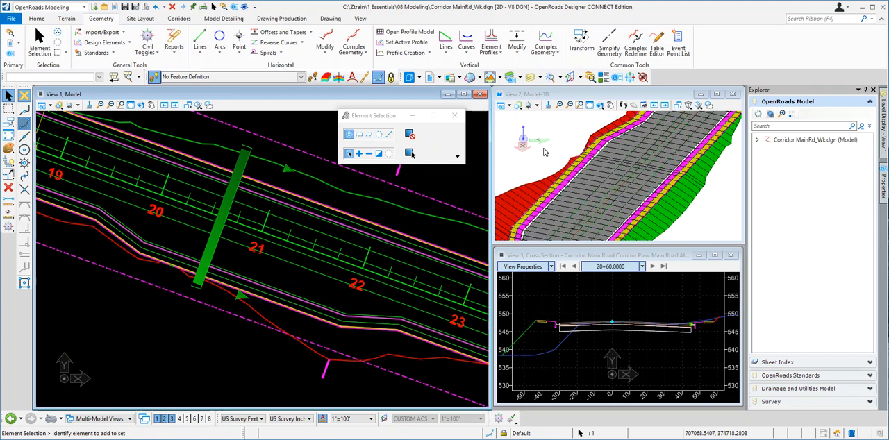
pyautogui.scroll(-3, 611, 182)
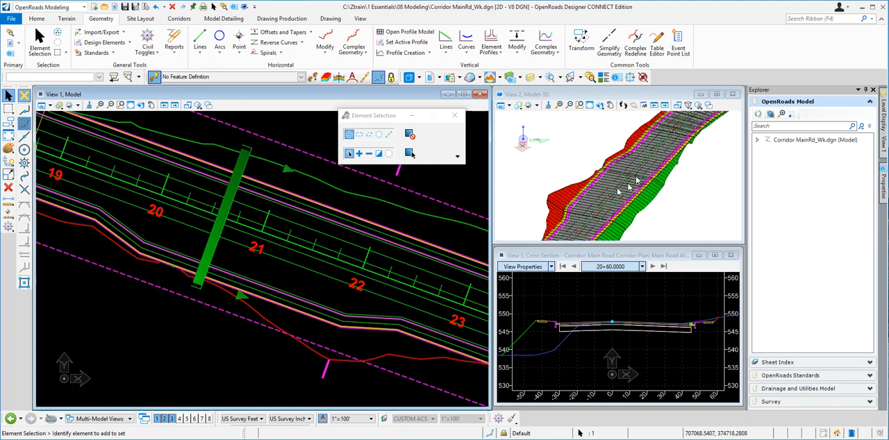
# Inspect the widened right lane in the 3D model and at the right pavement edge of the 20+60 cross section
pyautogui.scroll(2, 633, 178)
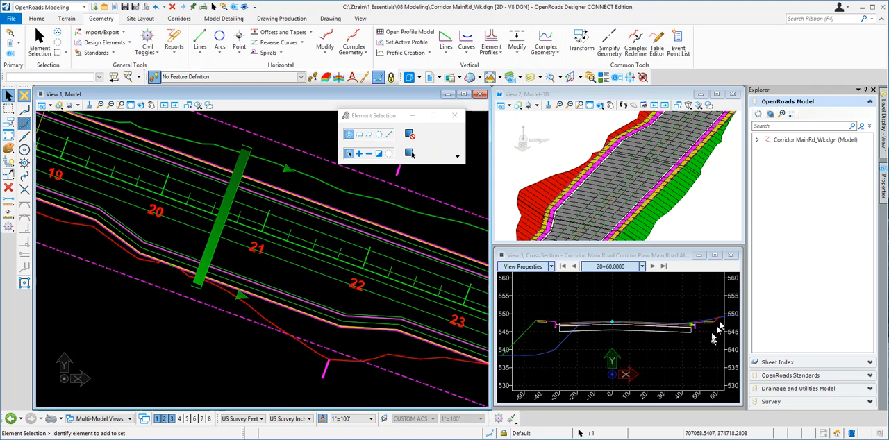
pyautogui.scroll(2, 717, 322)
pyautogui.scroll(3, 665, 330)
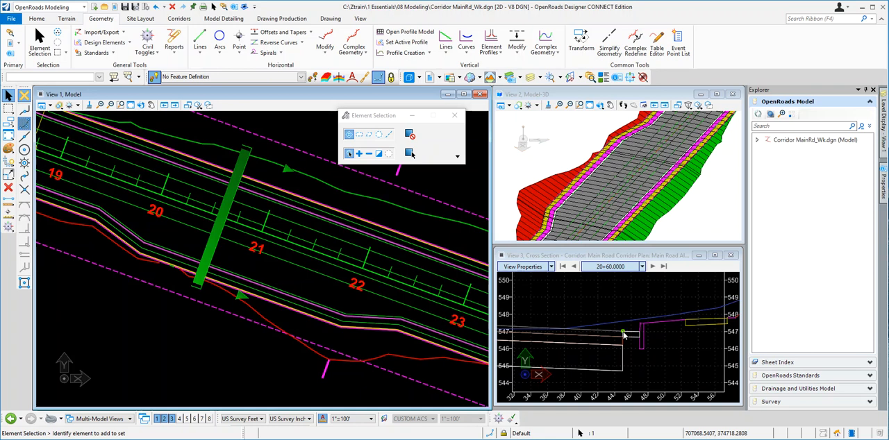
pyautogui.scroll(-2, 663, 314)
pyautogui.scroll(-4, 665, 314)
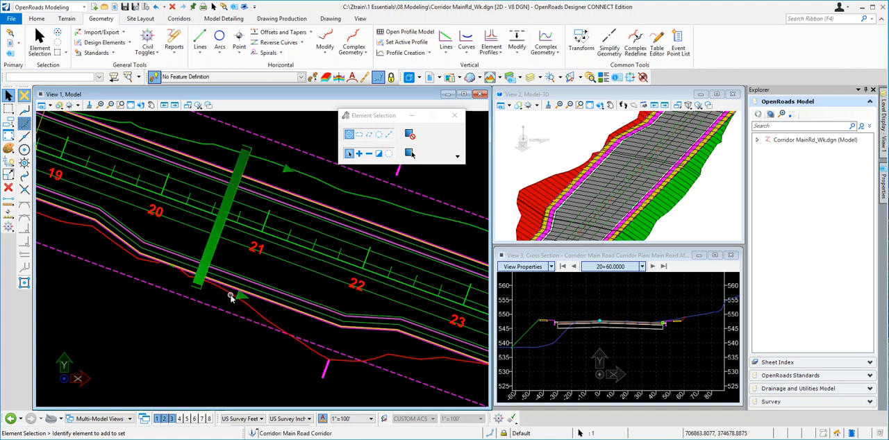
# Open the Corridor Objects of the Main Road corridor and show its parametric constraints
pyautogui.moveTo(231, 296)
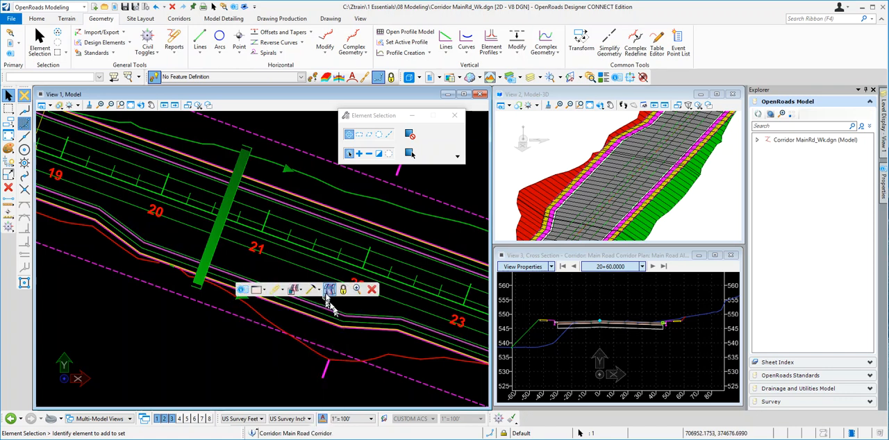
pyautogui.click(320, 292)
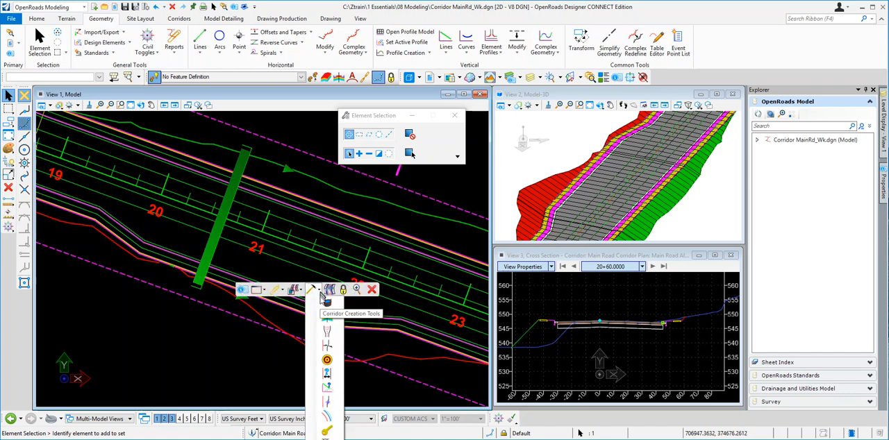
pyautogui.click(326, 304)
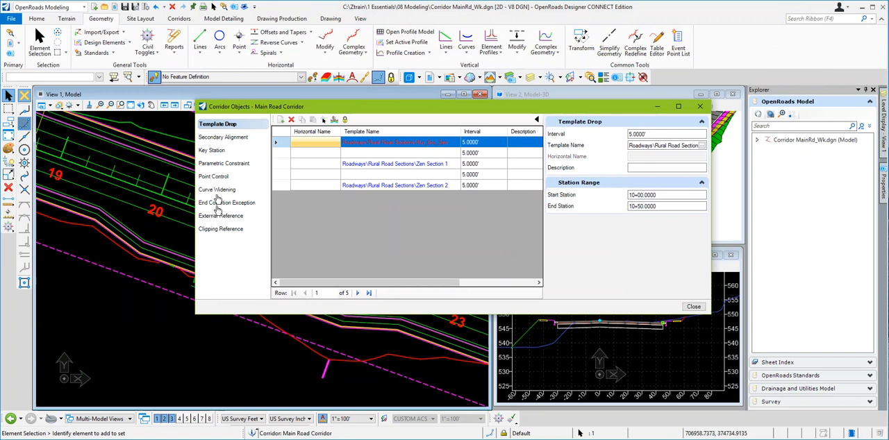
pyautogui.click(218, 165)
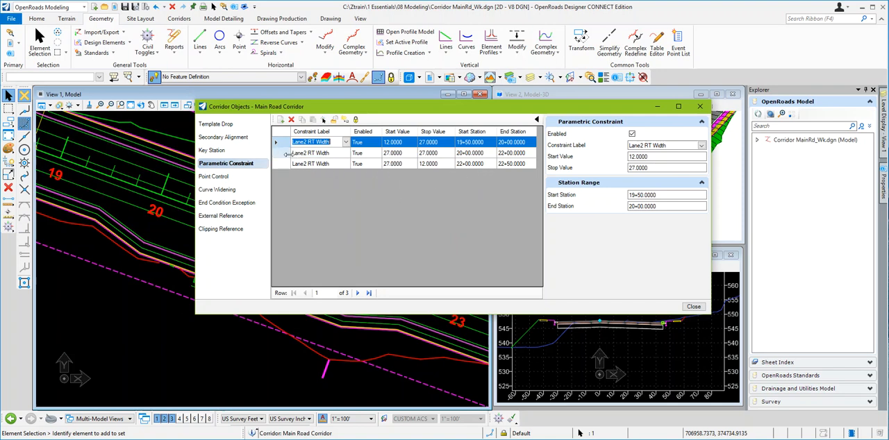
# Review the values and station ranges of the second and third Lane2 RT Width constraints, moving the dialog slightly
pyautogui.click(288, 154)
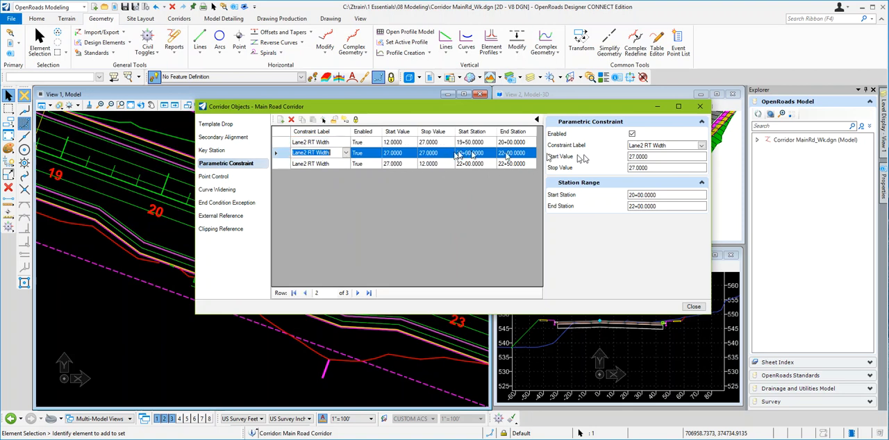
pyautogui.click(286, 164)
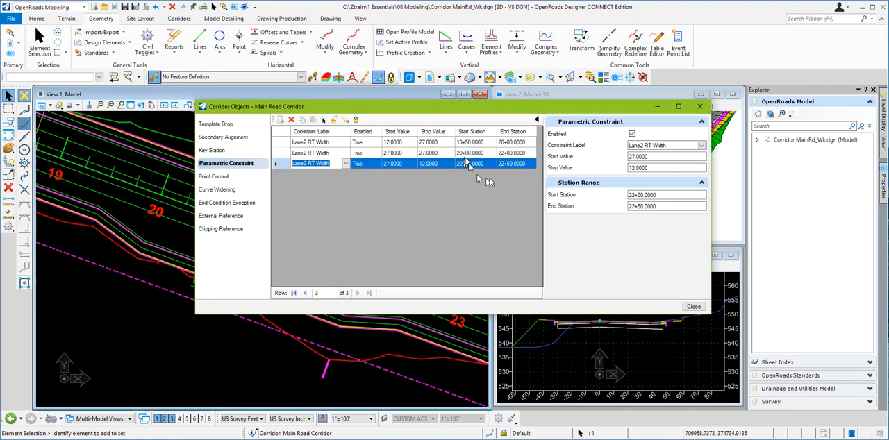
pyautogui.click(645, 195)
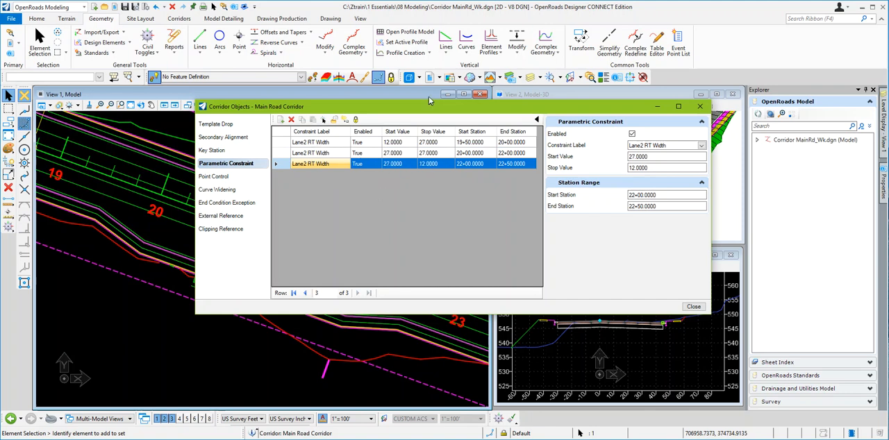
pyautogui.moveTo(427, 109); pyautogui.dragTo(420, 120)
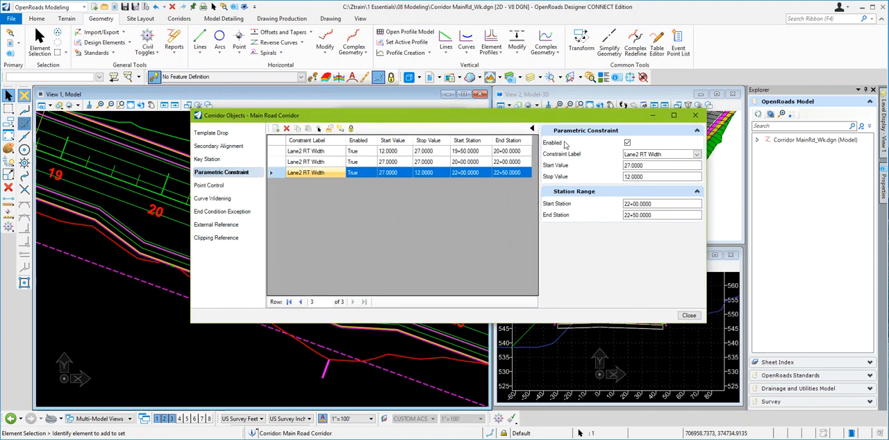